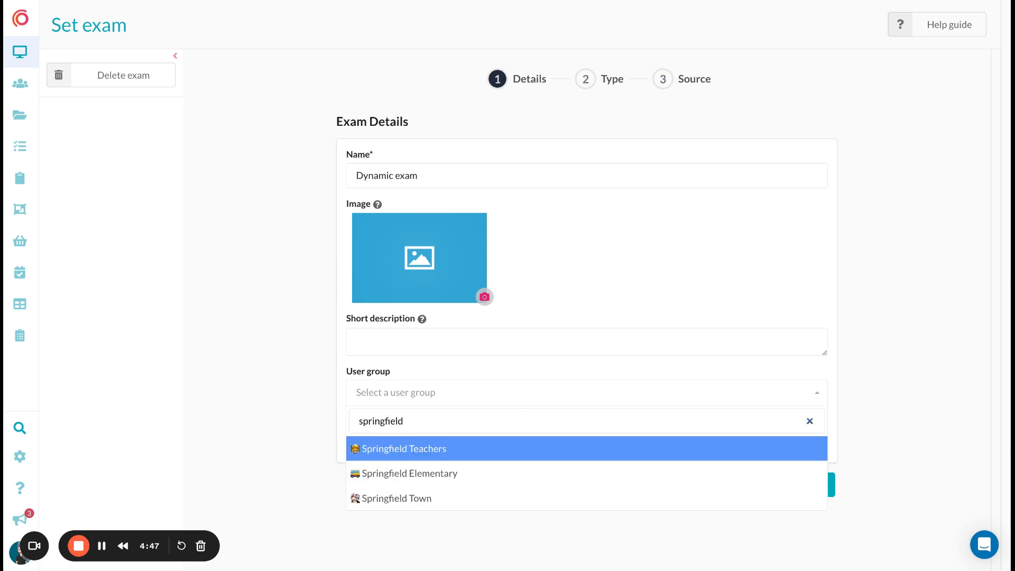
Step: Assign the exam to the Springfield Elementary user group and set its type to Dynamic with sections enabled
{"action": "left_click", "coordinate": [482, 471]}
{"action": "left_click", "coordinate": [799, 487]}
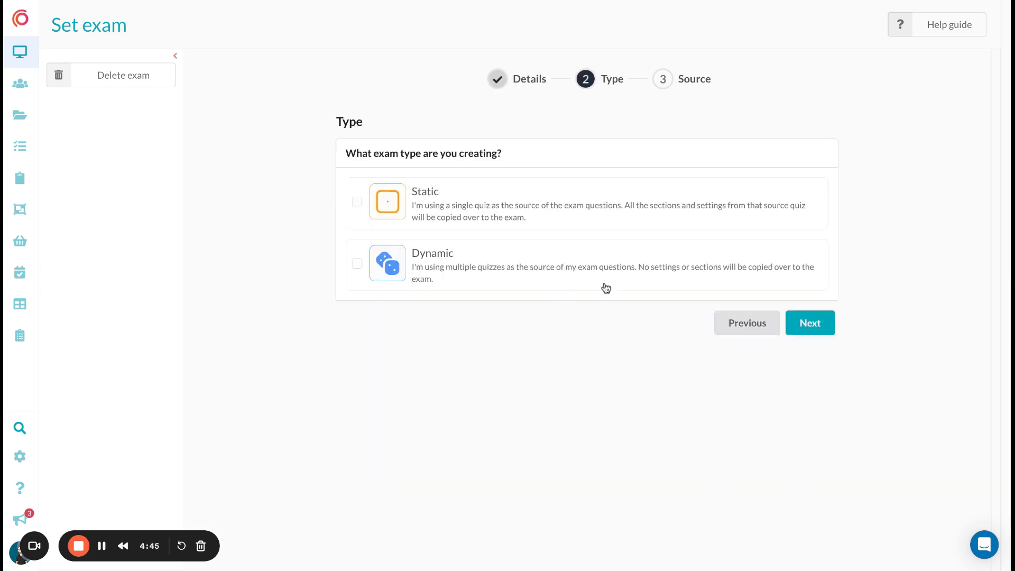
{"action": "left_click", "coordinate": [474, 265]}
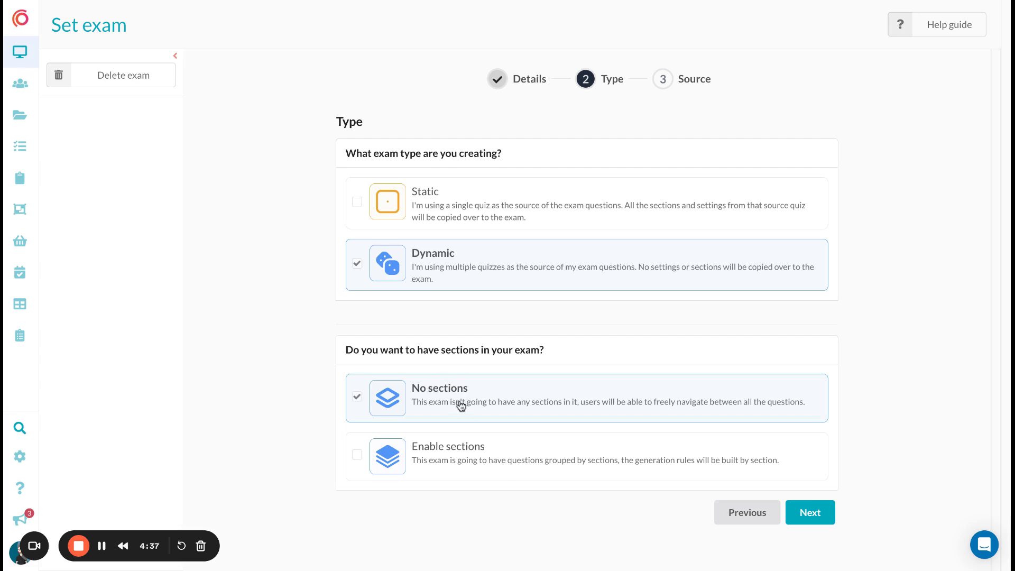
{"action": "left_click", "coordinate": [487, 459]}
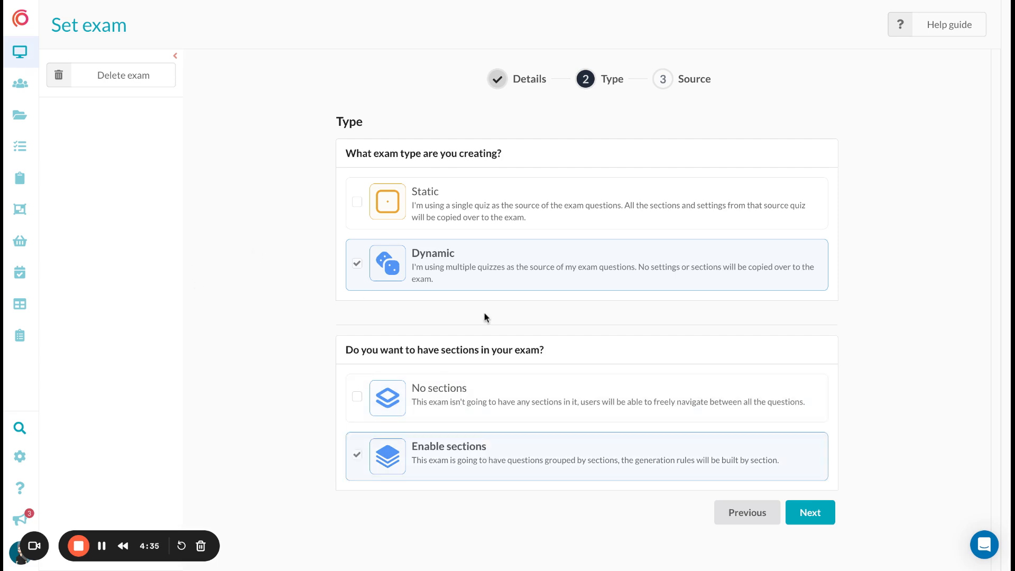
{"action": "left_click", "coordinate": [807, 511]}
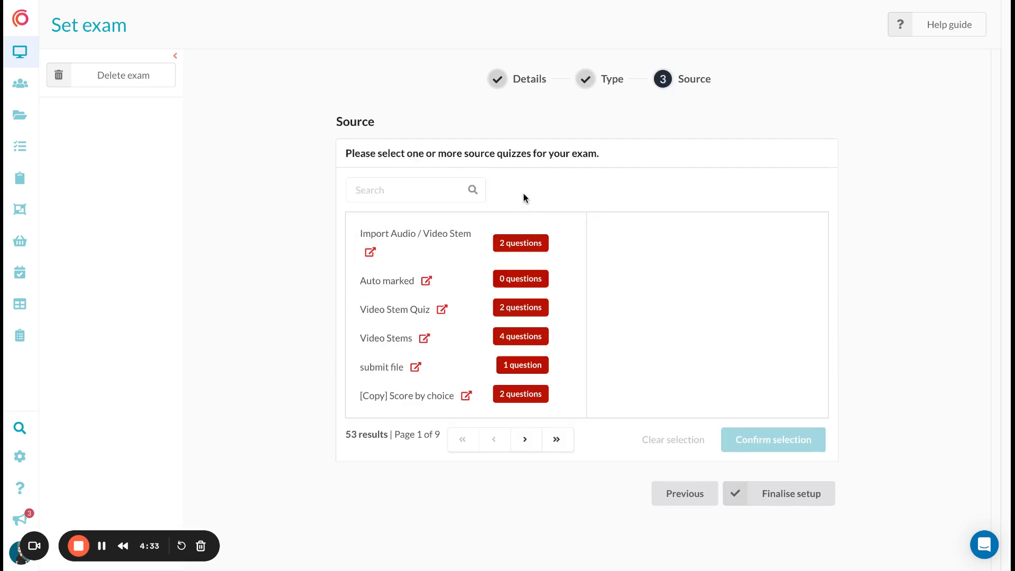
Step: Search the source quizzes for "all questions", confirm All Question Types Quiz as the source, and finalise the exam setup
{"action": "left_click", "coordinate": [402, 196]}
{"action": "type", "text": "all ques"}
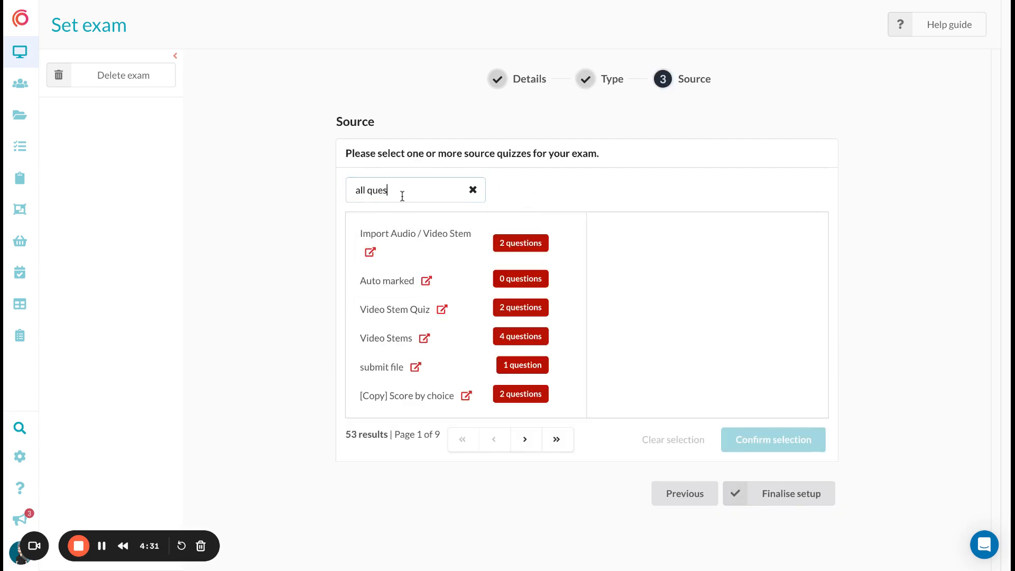
{"action": "type", "text": "tions"}
{"action": "left_click", "coordinate": [431, 251]}
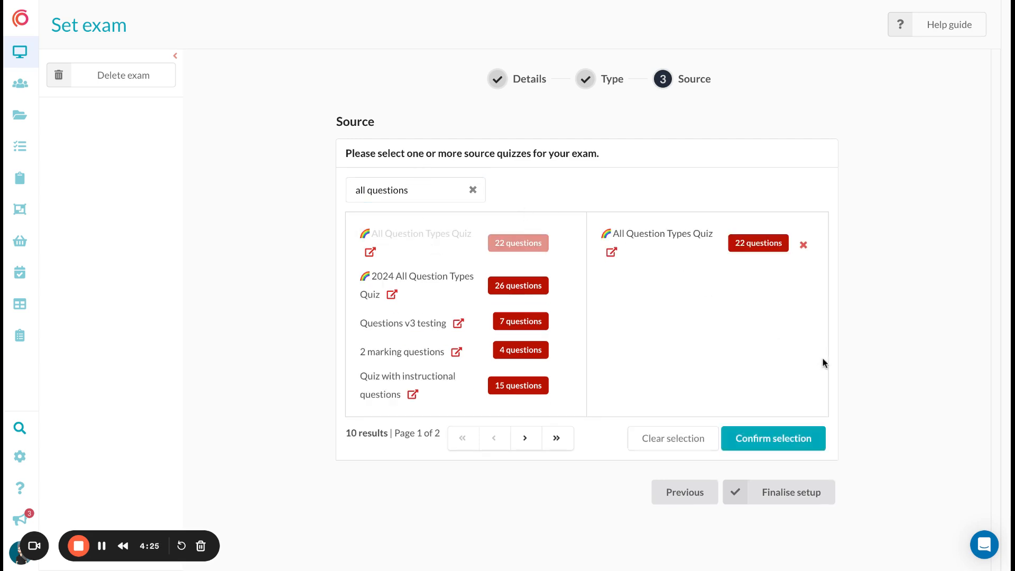
{"action": "left_click", "coordinate": [791, 438]}
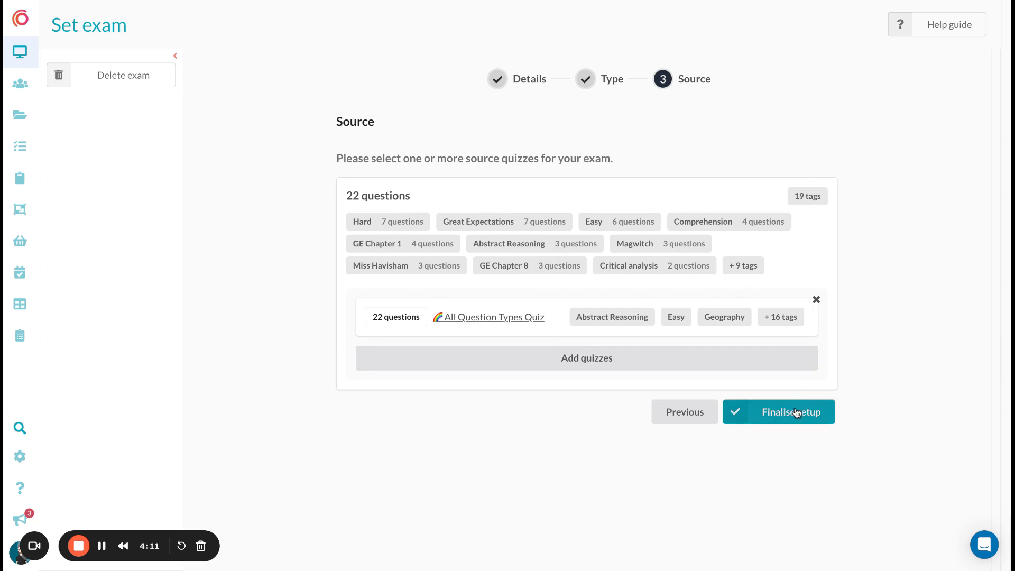
{"action": "left_click", "coordinate": [795, 413]}
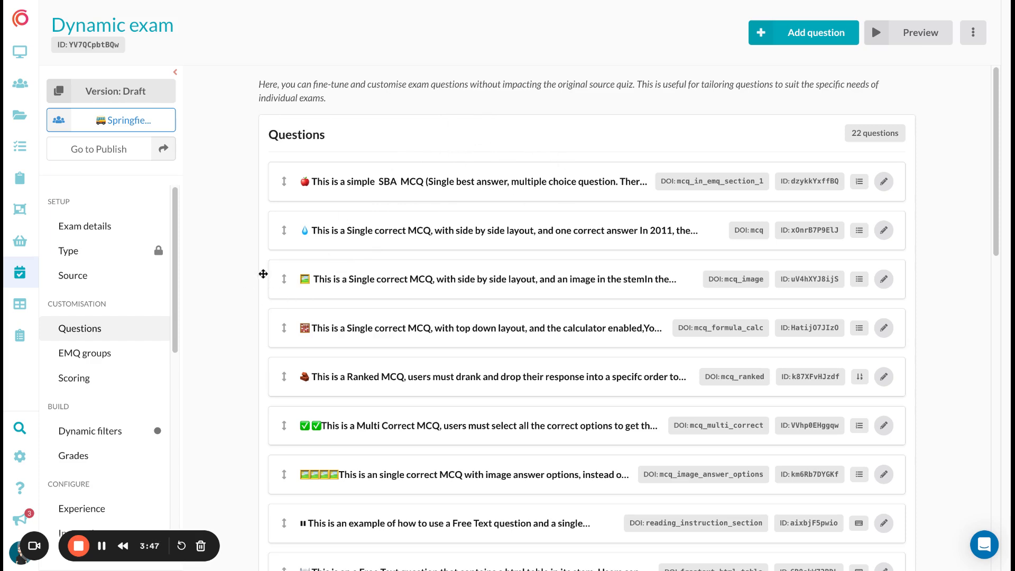
Step: Open the dynamic filters settings of the exam
{"action": "scroll", "coordinate": [104, 233], "scroll_direction": "down", "scroll_amount": 2}
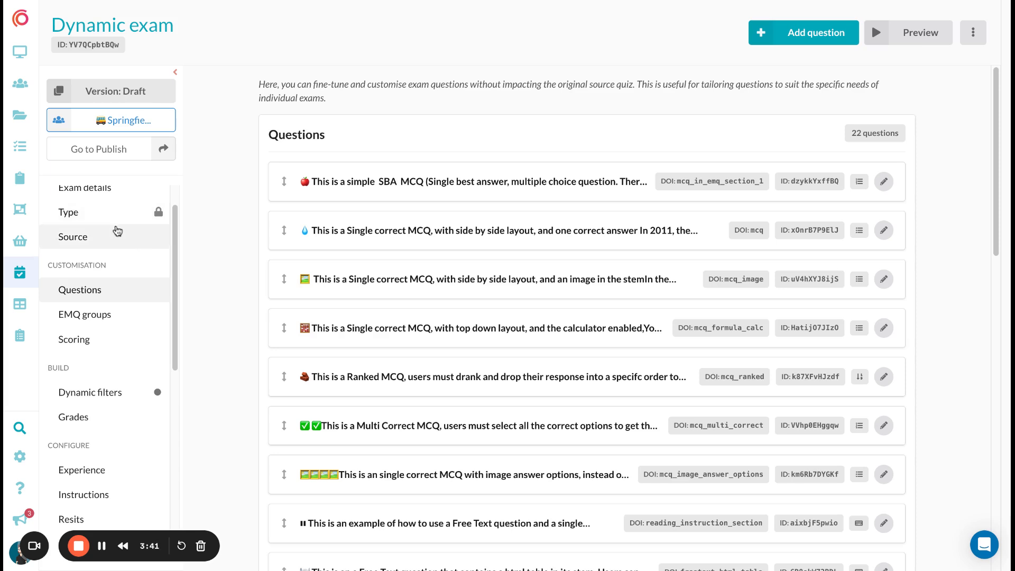
{"action": "scroll", "coordinate": [112, 229], "scroll_direction": "down", "scroll_amount": 3}
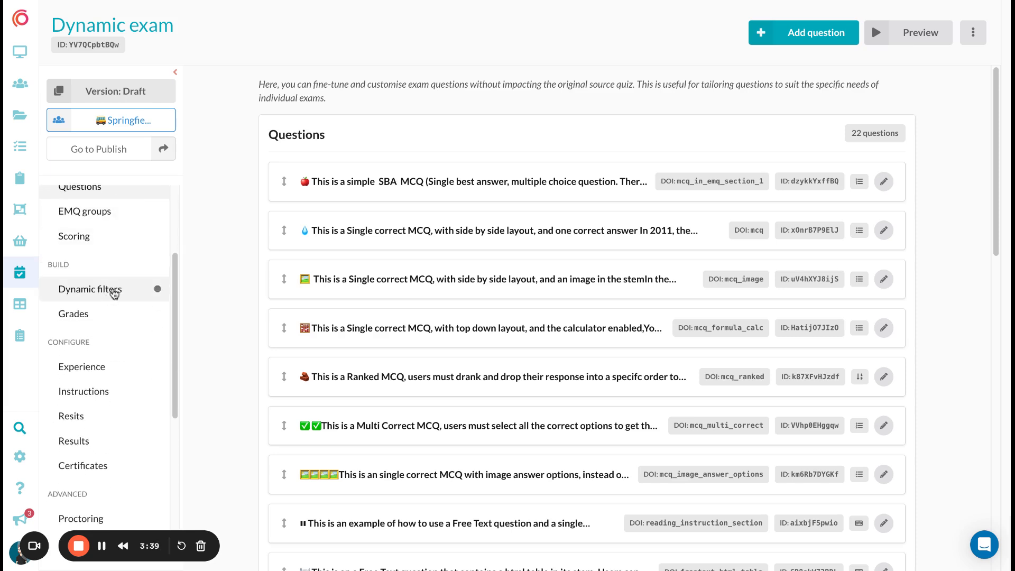
{"action": "left_click", "coordinate": [113, 293]}
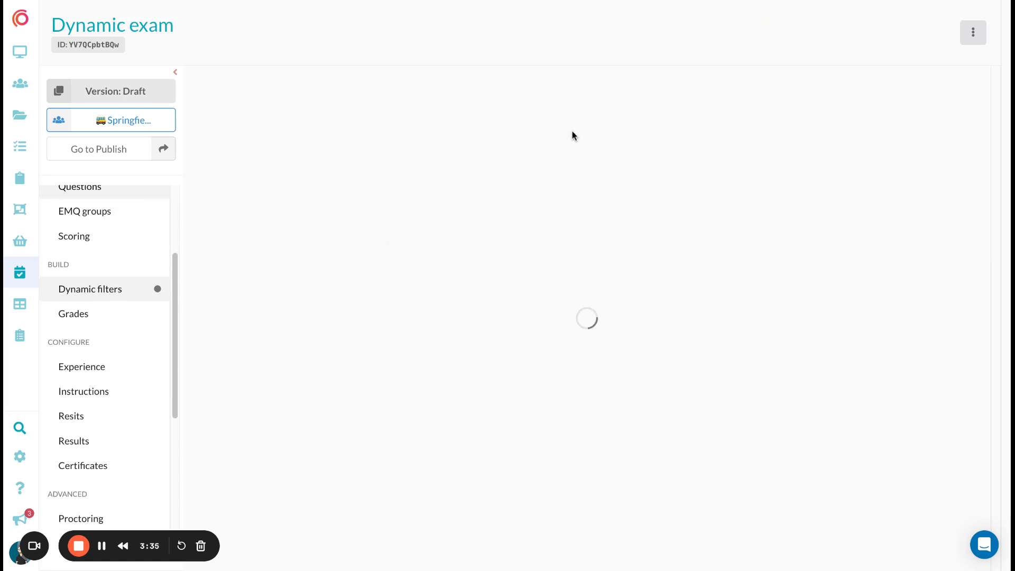
{"action": "scroll", "coordinate": [585, 115], "scroll_direction": "down", "scroll_amount": 1}
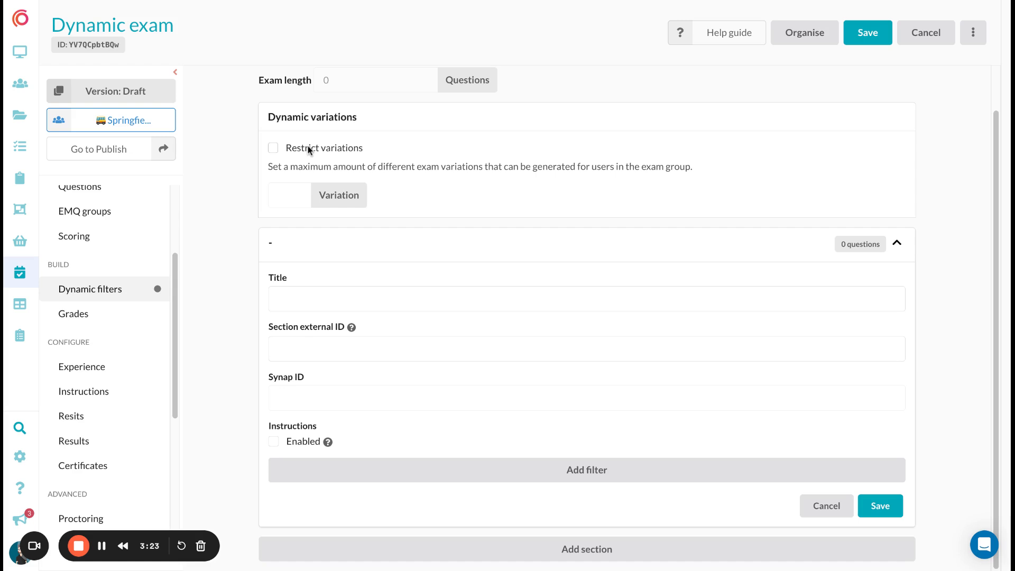
{"action": "left_click", "coordinate": [308, 149]}
{"action": "left_click", "coordinate": [297, 193]}
{"action": "left_click", "coordinate": [310, 152]}
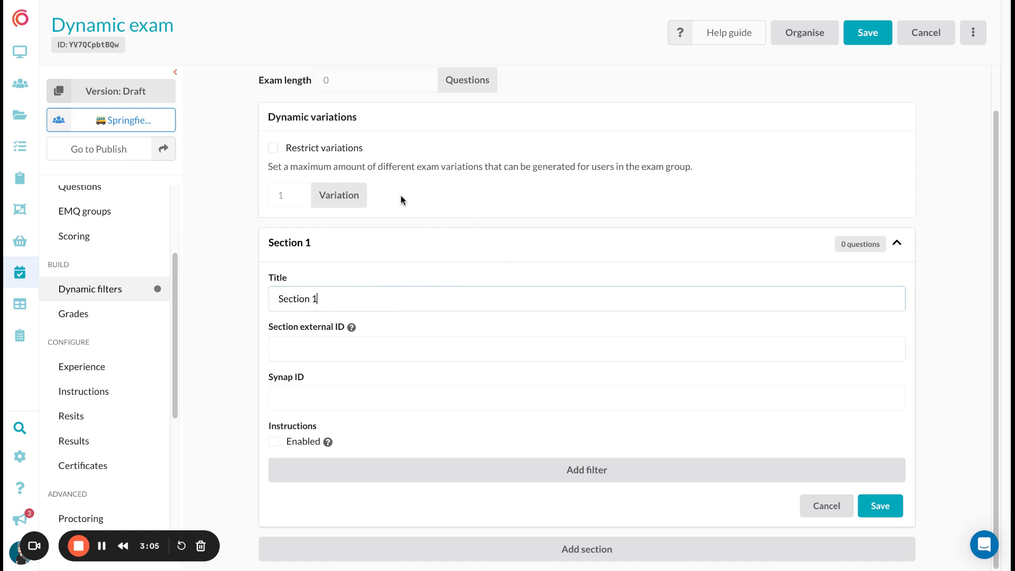
{"action": "left_click", "coordinate": [303, 441]}
{"action": "scroll", "coordinate": [519, 316], "scroll_direction": "down", "scroll_amount": 2}
{"action": "left_click", "coordinate": [311, 340]}
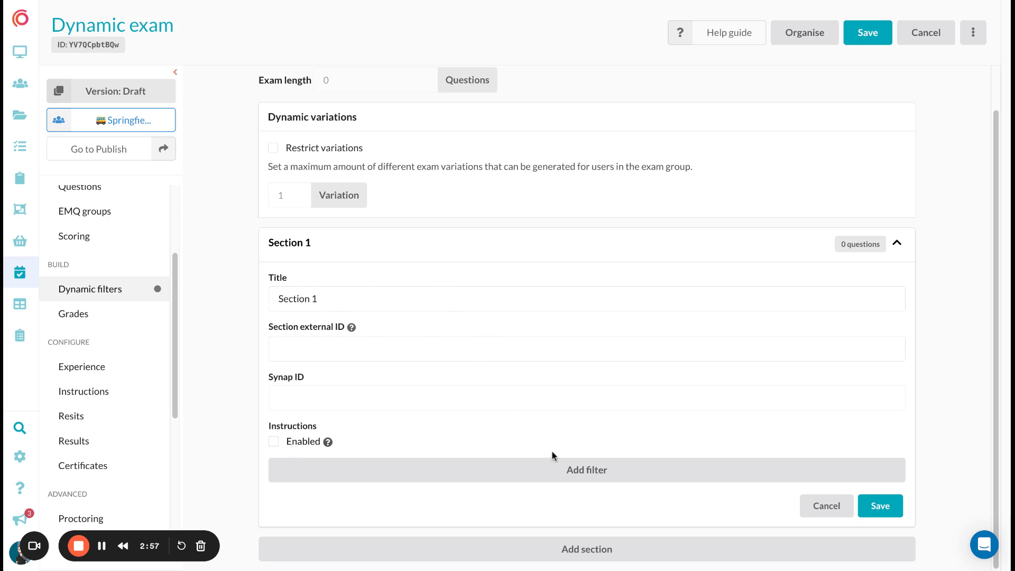
Step: Add a filter to Section 1 that picks 2 questions tagged Critical analysis AND Easy, and save the section
{"action": "left_click", "coordinate": [566, 470]}
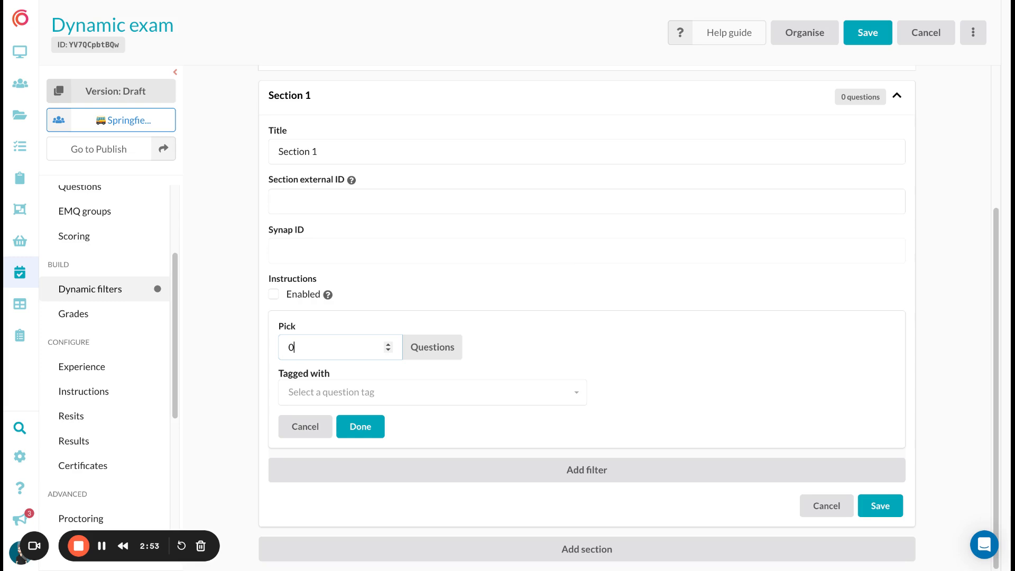
{"action": "left_click", "coordinate": [444, 398]}
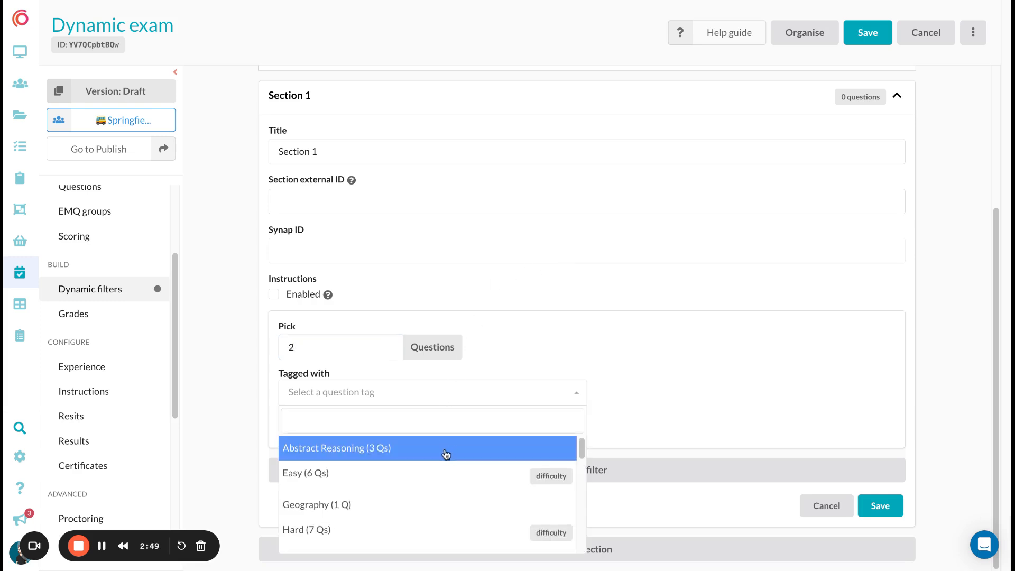
{"action": "scroll", "coordinate": [448, 452], "scroll_direction": "down", "scroll_amount": 2}
{"action": "left_click", "coordinate": [431, 496]}
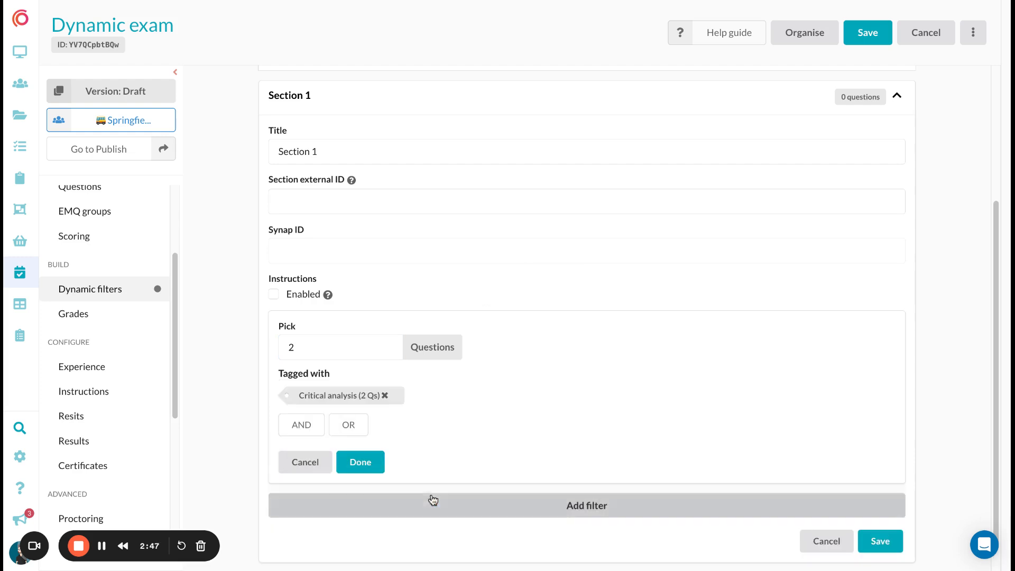
{"action": "scroll", "coordinate": [528, 364], "scroll_direction": "down", "scroll_amount": 1}
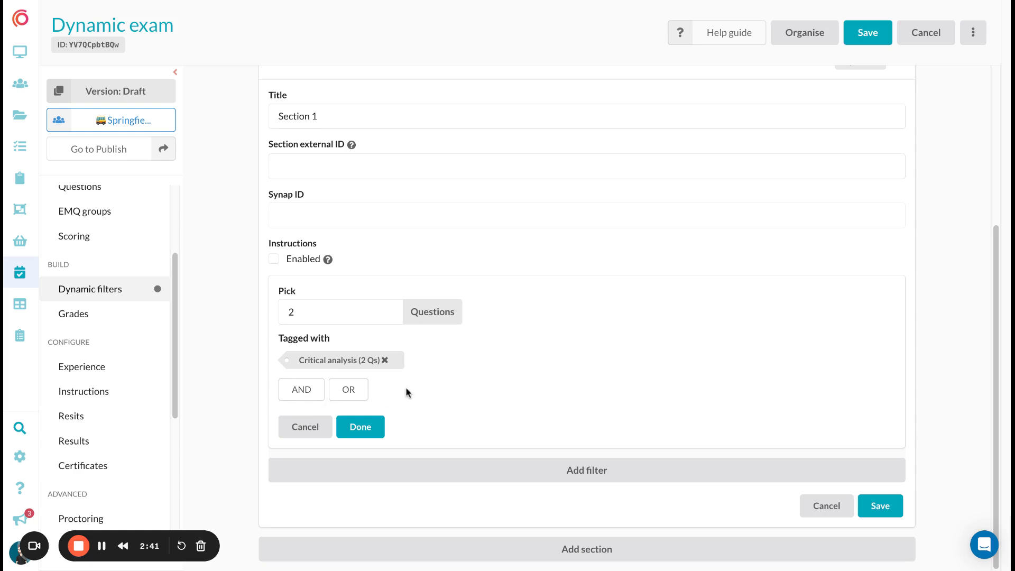
{"action": "left_click", "coordinate": [312, 393]}
{"action": "left_click", "coordinate": [409, 429]}
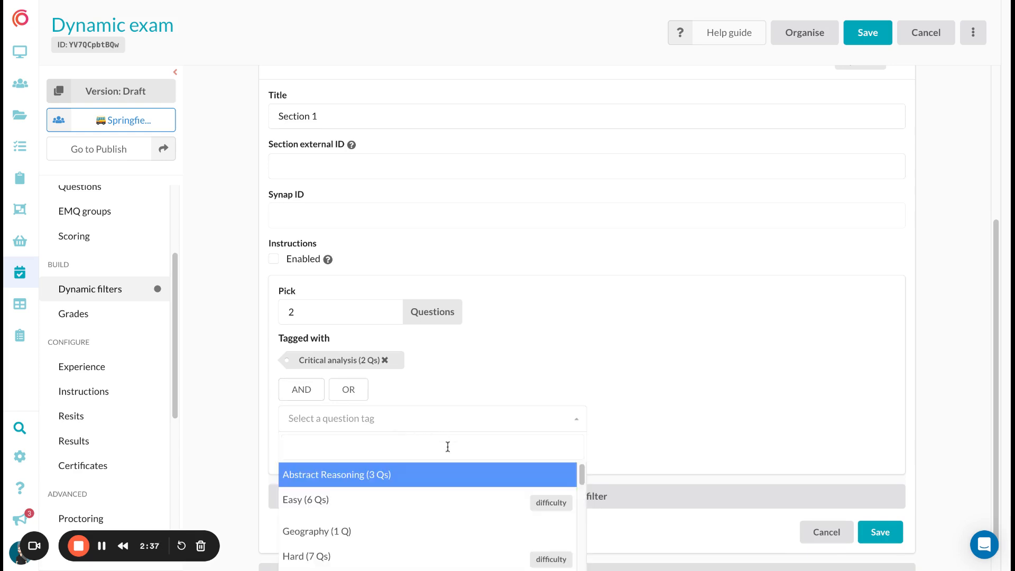
{"action": "left_click", "coordinate": [461, 496]}
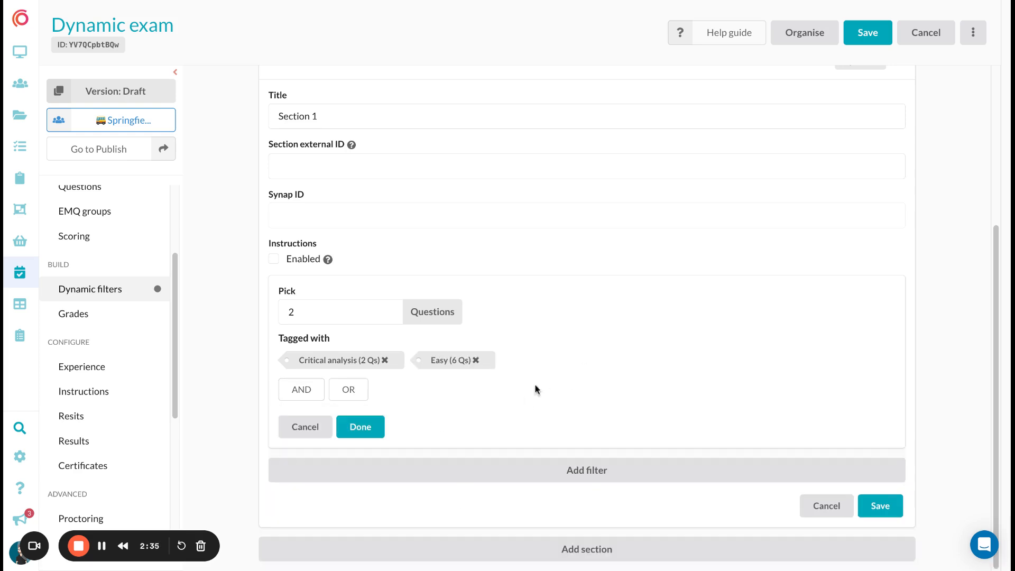
{"action": "left_click", "coordinate": [368, 428]}
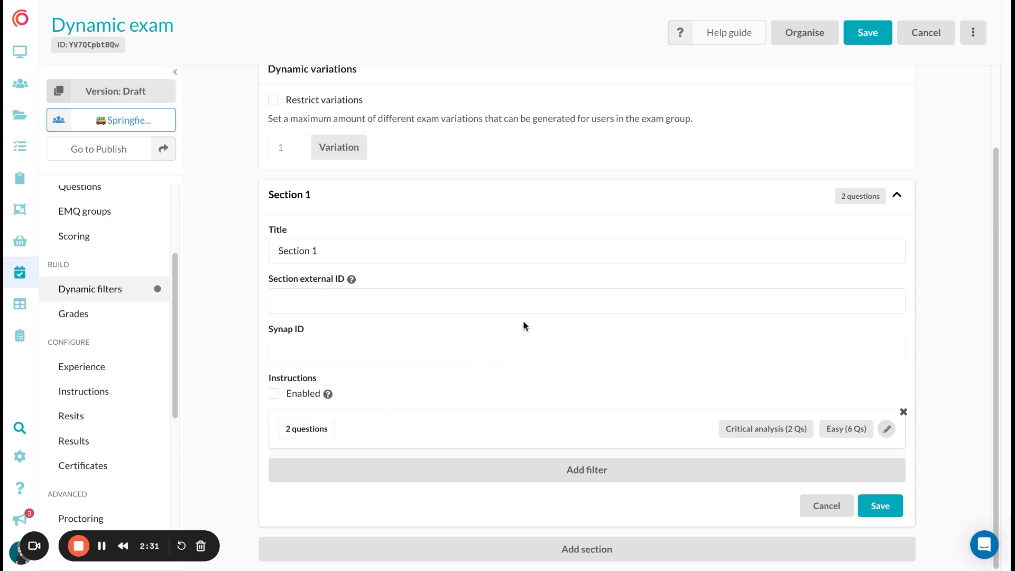
{"action": "left_click", "coordinate": [881, 507]}
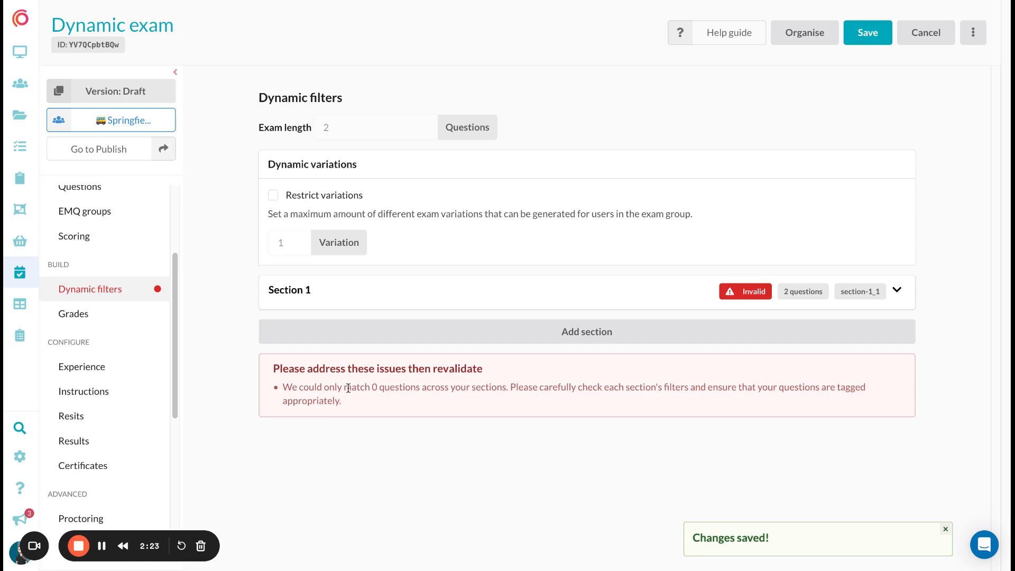
Step: Remove the Easy tag from Section 1's filter, finish the filter edit, and save the section
{"action": "left_click", "coordinate": [897, 289]}
{"action": "scroll", "coordinate": [469, 352], "scroll_direction": "down", "scroll_amount": 2}
{"action": "scroll", "coordinate": [469, 352], "scroll_direction": "down", "scroll_amount": 1}
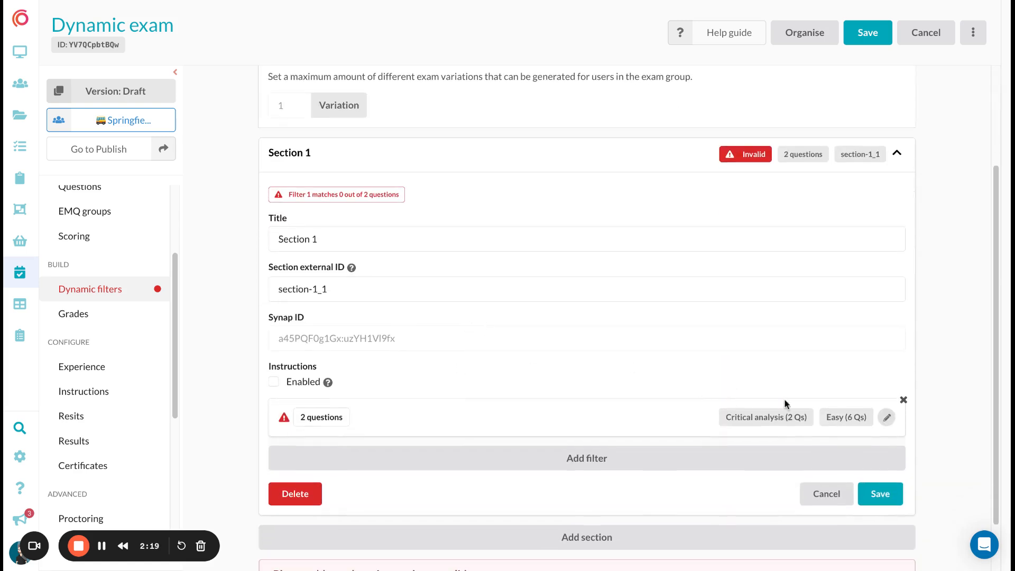
{"action": "left_click", "coordinate": [886, 417]}
{"action": "scroll", "coordinate": [549, 338], "scroll_direction": "down", "scroll_amount": 2}
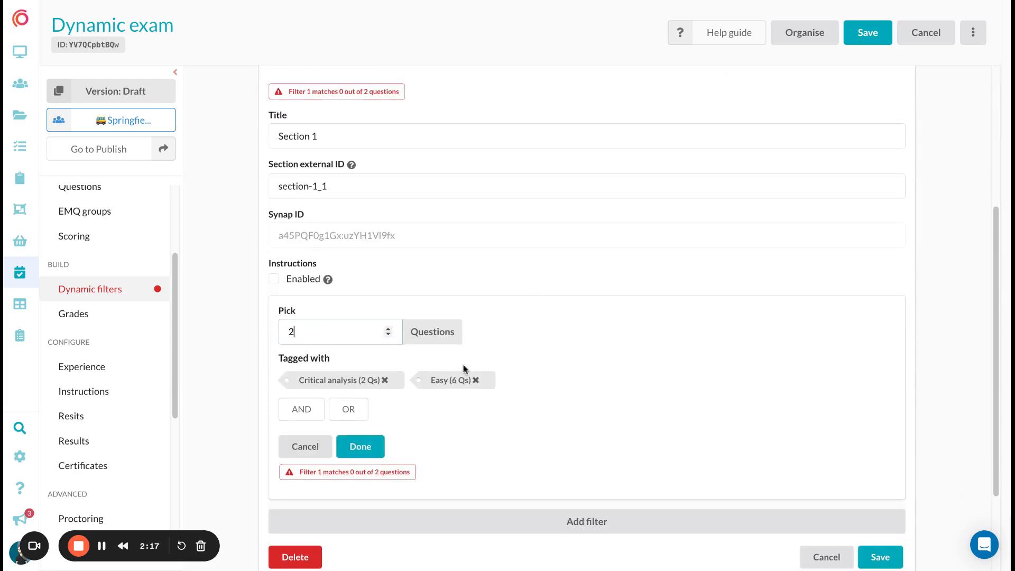
{"action": "scroll", "coordinate": [464, 368], "scroll_direction": "down", "scroll_amount": 2}
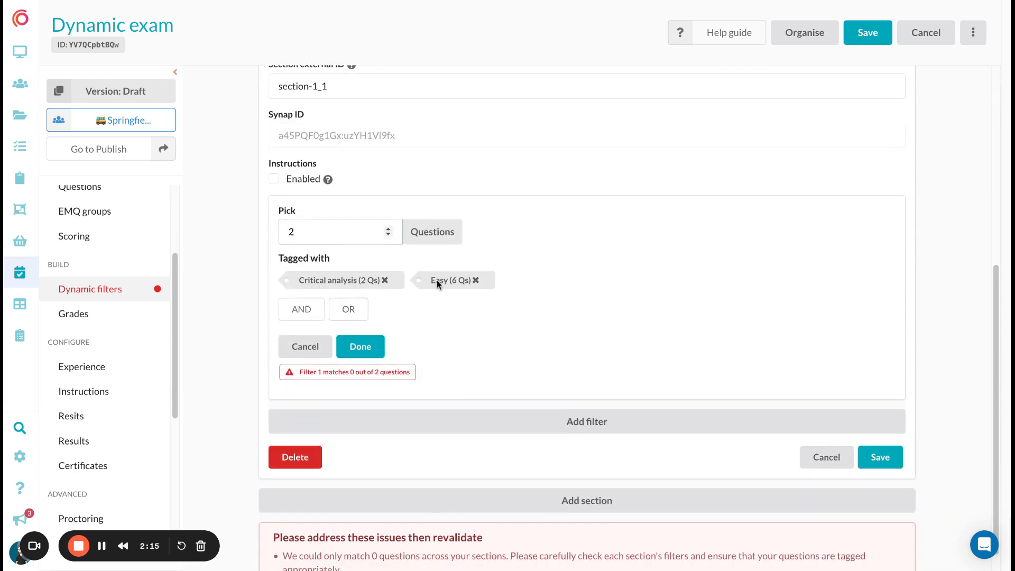
{"action": "left_click", "coordinate": [476, 281]}
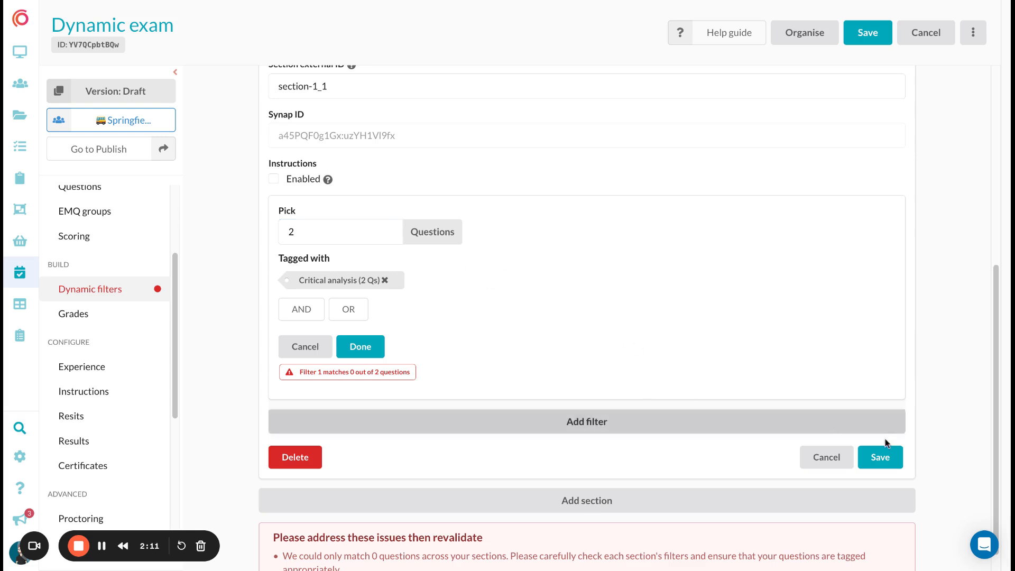
{"action": "left_click", "coordinate": [880, 457]}
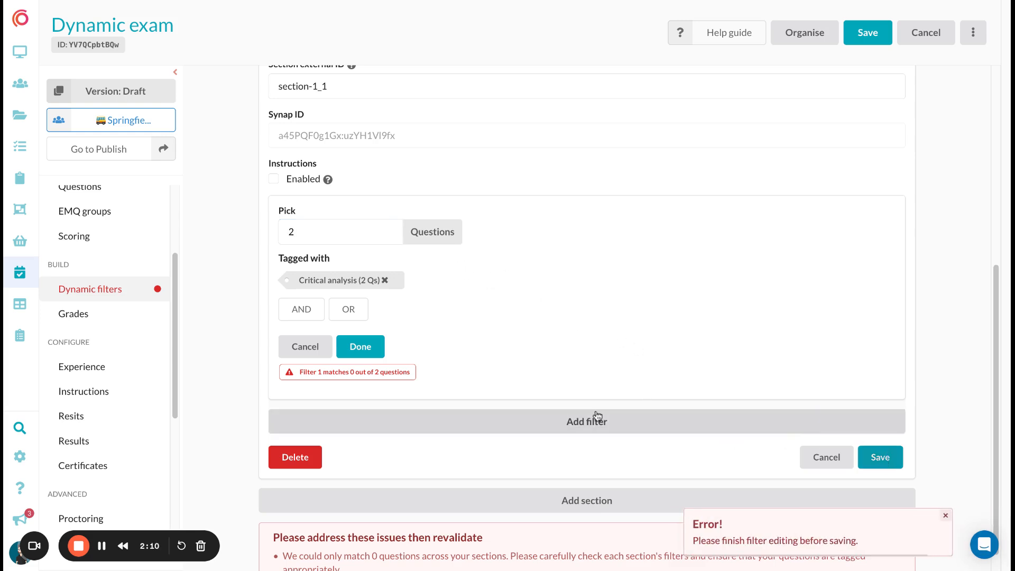
{"action": "left_click", "coordinate": [357, 346]}
{"action": "left_click", "coordinate": [863, 431]}
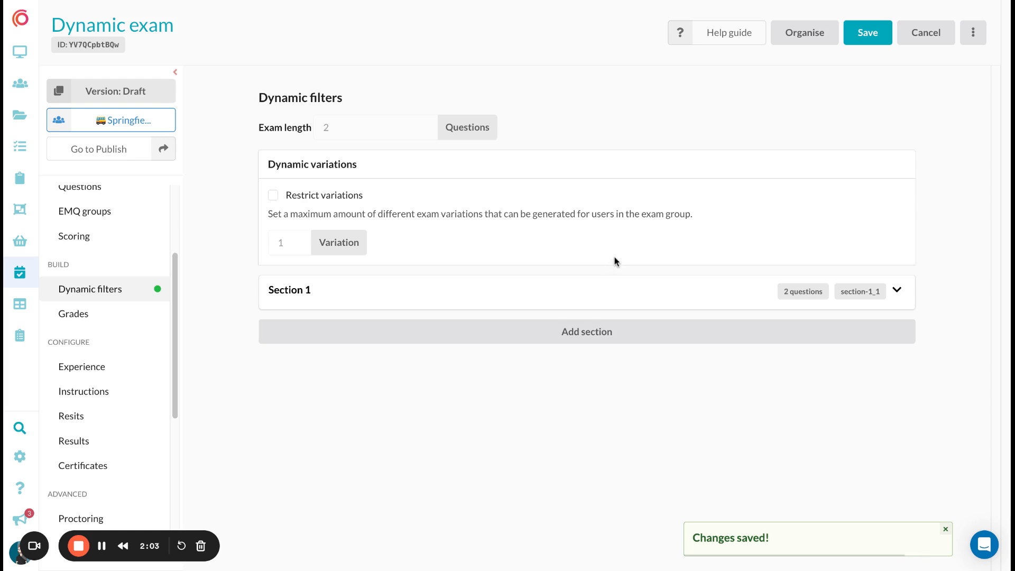
Step: Add another section to the exam and title it "Section 2"
{"action": "left_click", "coordinate": [573, 338]}
{"action": "scroll", "coordinate": [370, 291], "scroll_direction": "down", "scroll_amount": 2}
{"action": "left_click", "coordinate": [318, 293]}
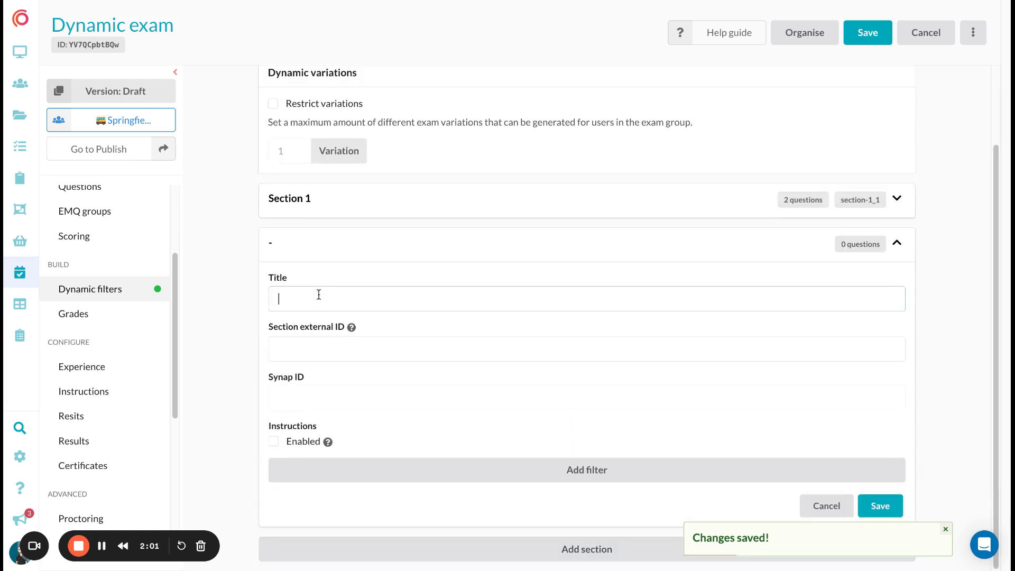
{"action": "type", "text": "Section 2"}
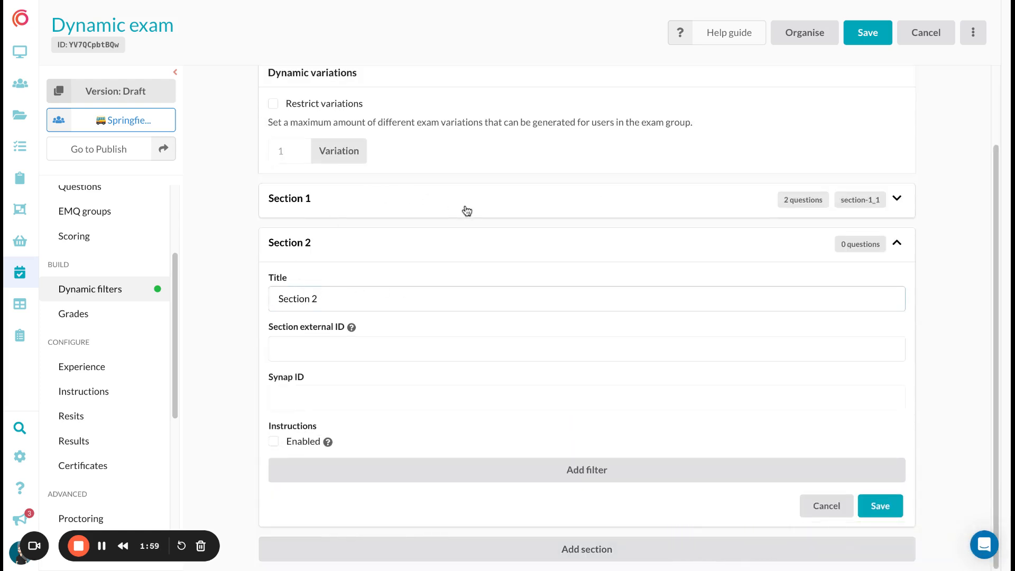
Step: Add a filter to Section 2 that picks 2 questions with the Comprehension skill tag
{"action": "left_click", "coordinate": [500, 469]}
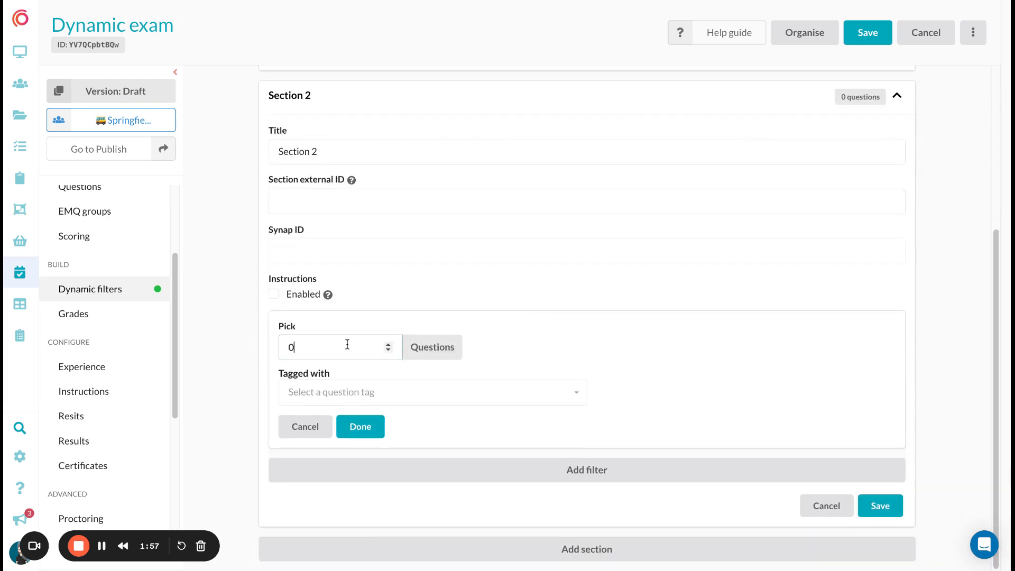
{"action": "left_click", "coordinate": [398, 398]}
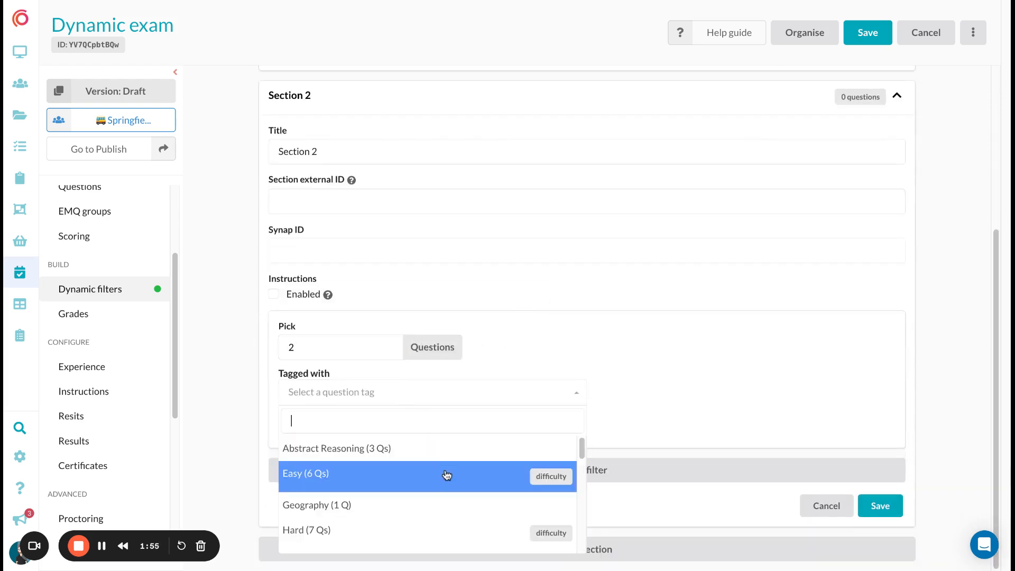
{"action": "scroll", "coordinate": [422, 482], "scroll_direction": "down", "scroll_amount": 2}
{"action": "scroll", "coordinate": [425, 482], "scroll_direction": "down", "scroll_amount": 4}
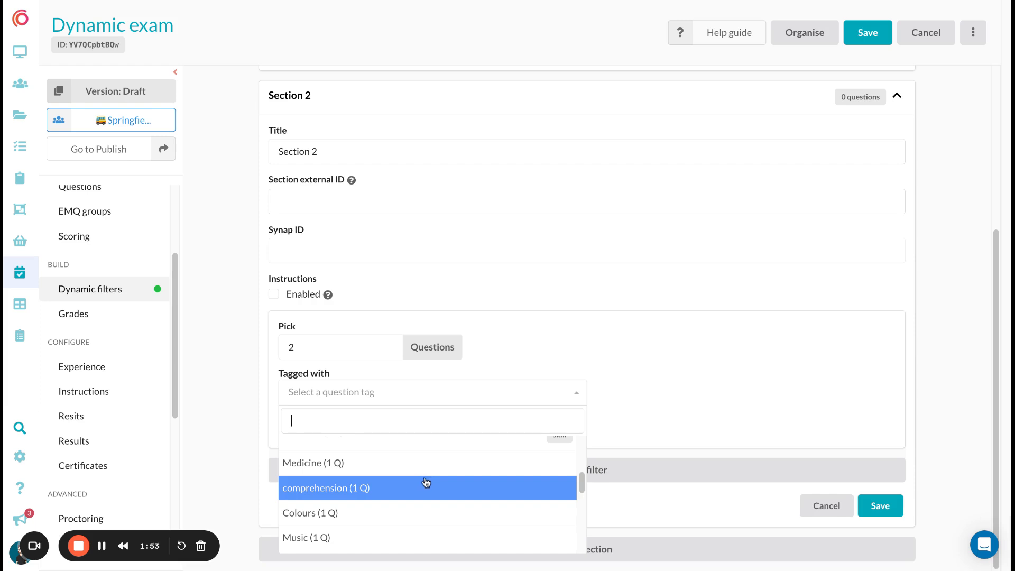
{"action": "scroll", "coordinate": [425, 491], "scroll_direction": "down", "scroll_amount": 5}
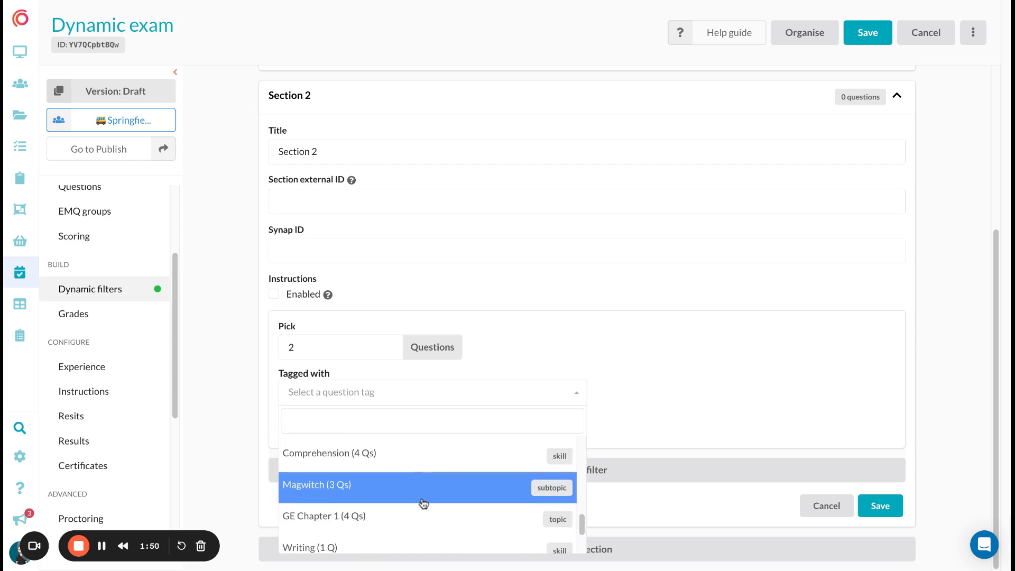
{"action": "left_click", "coordinate": [404, 461]}
{"action": "left_click", "coordinate": [367, 462]}
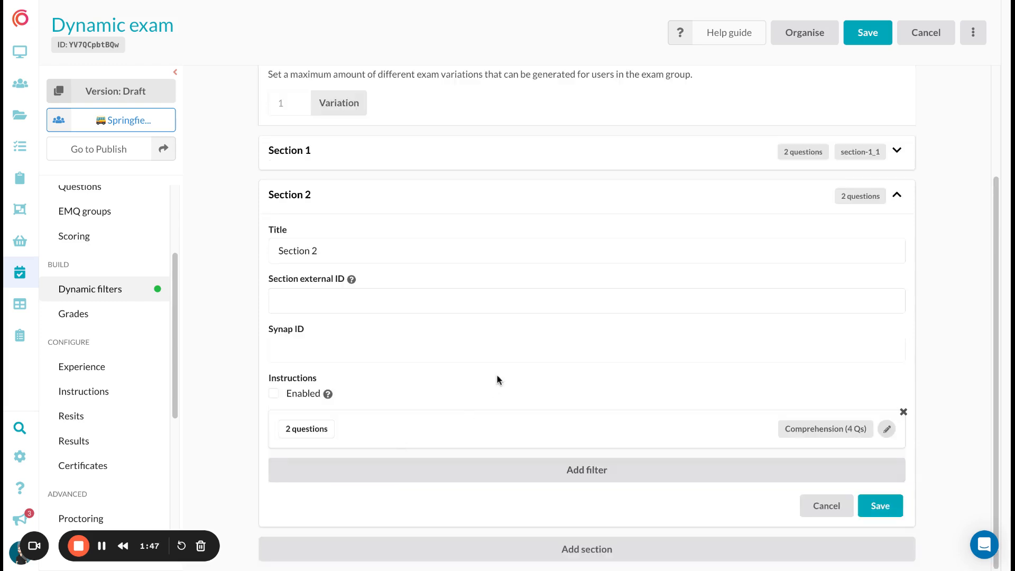
Step: Save Section 2 with its filter, and save the exam's dynamic filters
{"action": "left_click", "coordinate": [882, 507]}
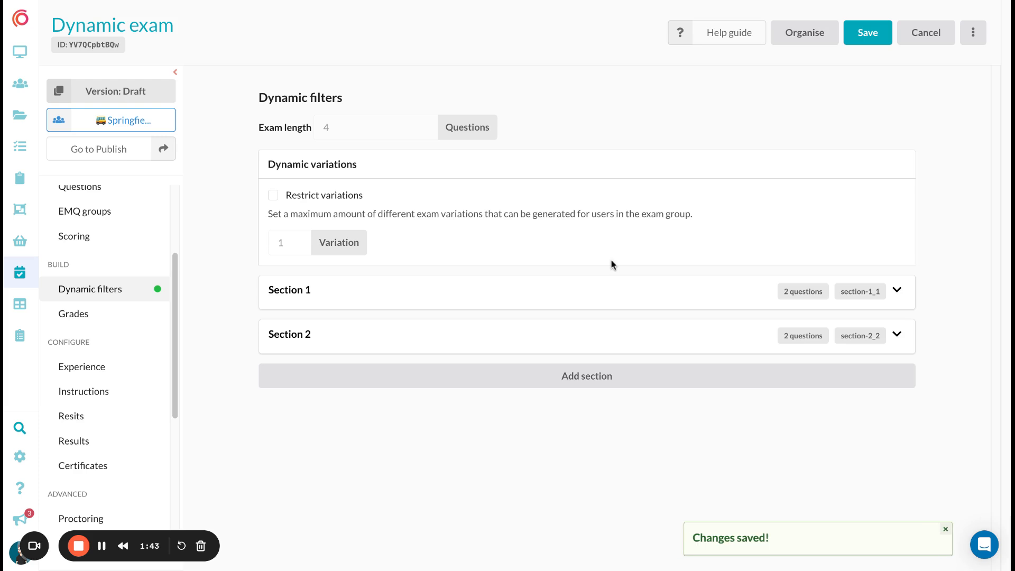
{"action": "left_click", "coordinate": [877, 35]}
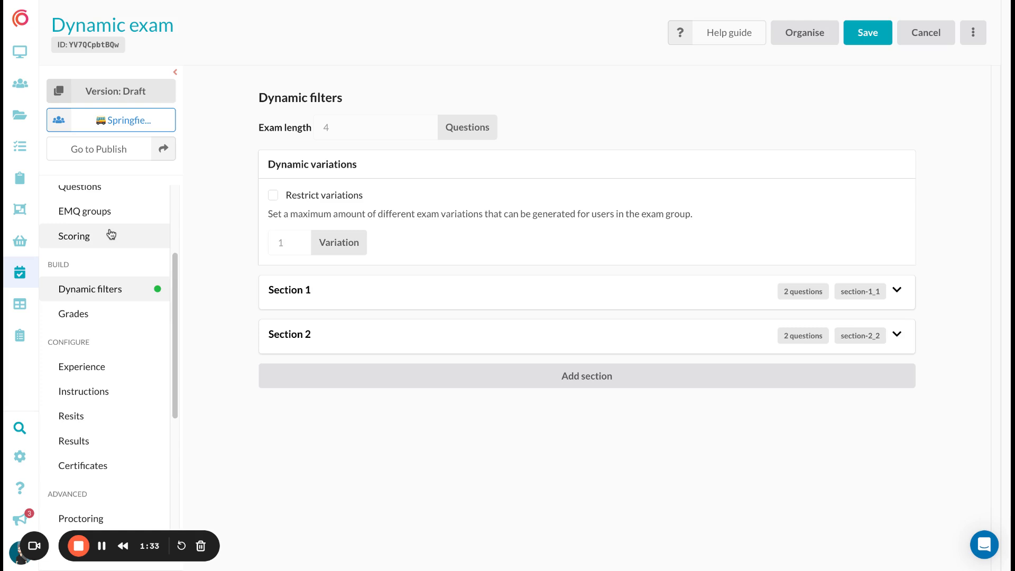
Step: Set the exam mode to Exam in the experience settings and save them
{"action": "left_click", "coordinate": [105, 316]}
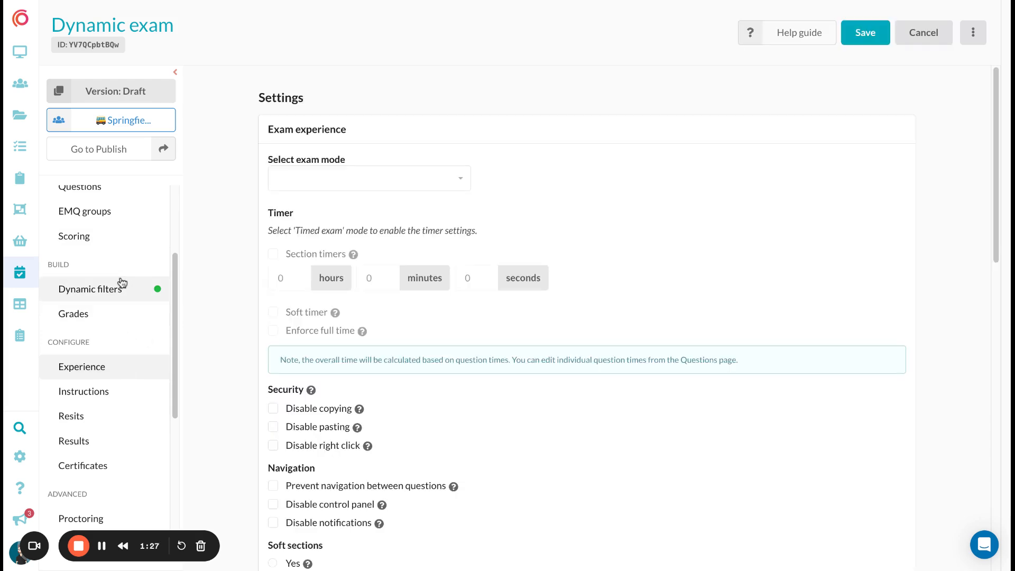
{"action": "left_click", "coordinate": [359, 179]}
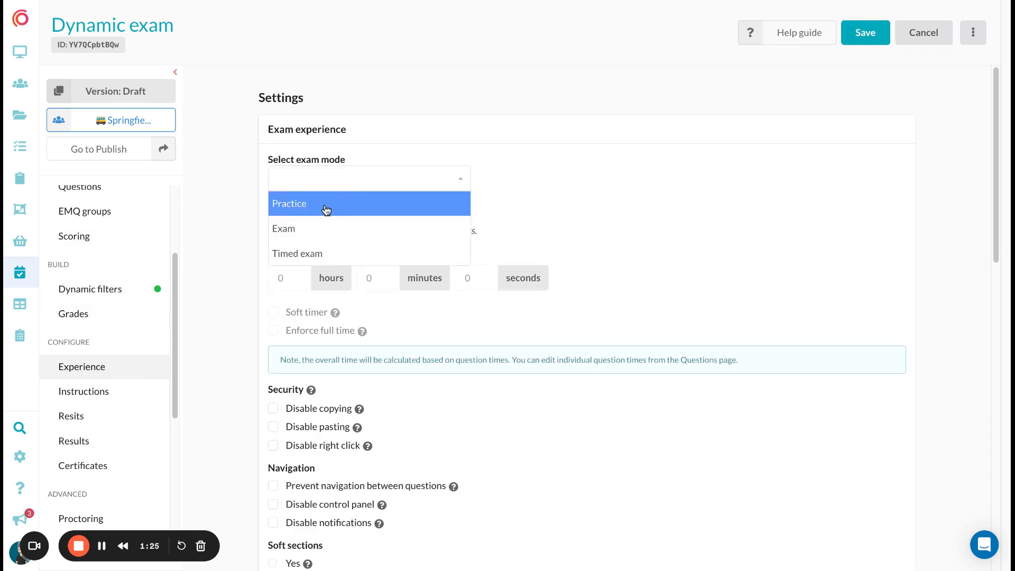
{"action": "left_click", "coordinate": [325, 227]}
{"action": "left_click", "coordinate": [871, 43]}
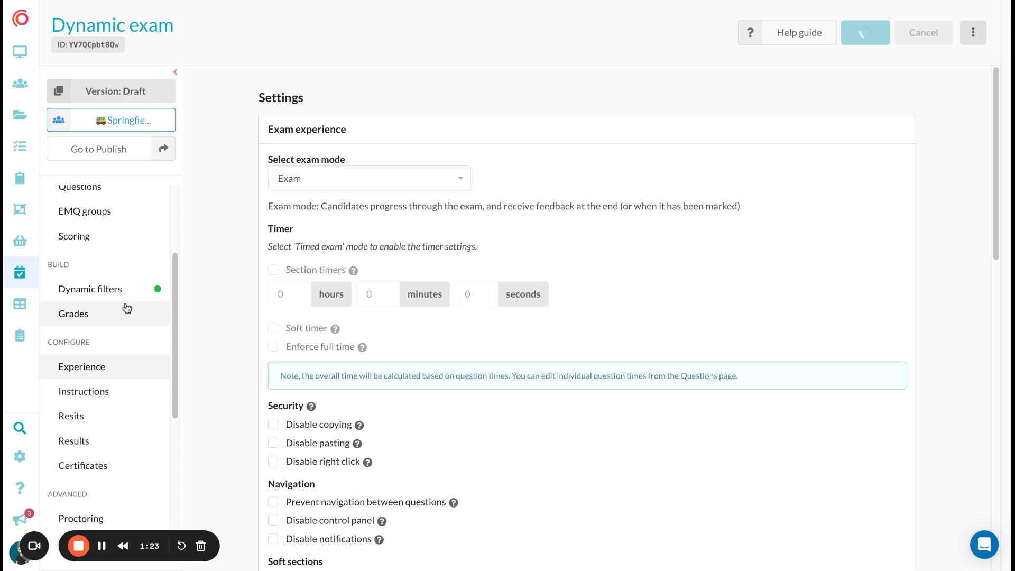
Step: Schedule the exam as Indefinite, opening at 11:06 AM on 20 January 2025, and save the schedule
{"action": "scroll", "coordinate": [122, 318], "scroll_direction": "down", "scroll_amount": 1}
{"action": "scroll", "coordinate": [122, 318], "scroll_direction": "down", "scroll_amount": 5}
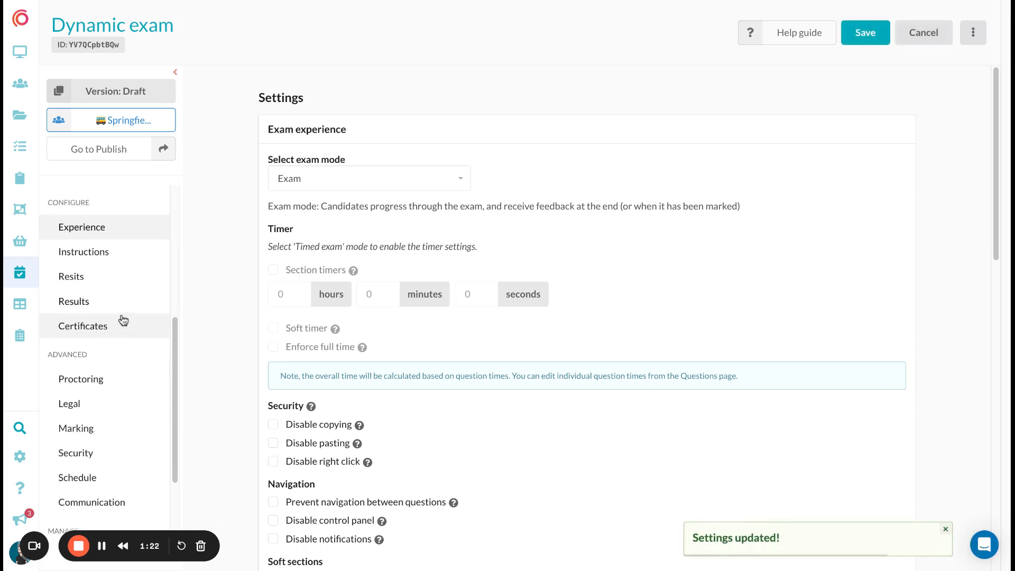
{"action": "left_click", "coordinate": [93, 469]}
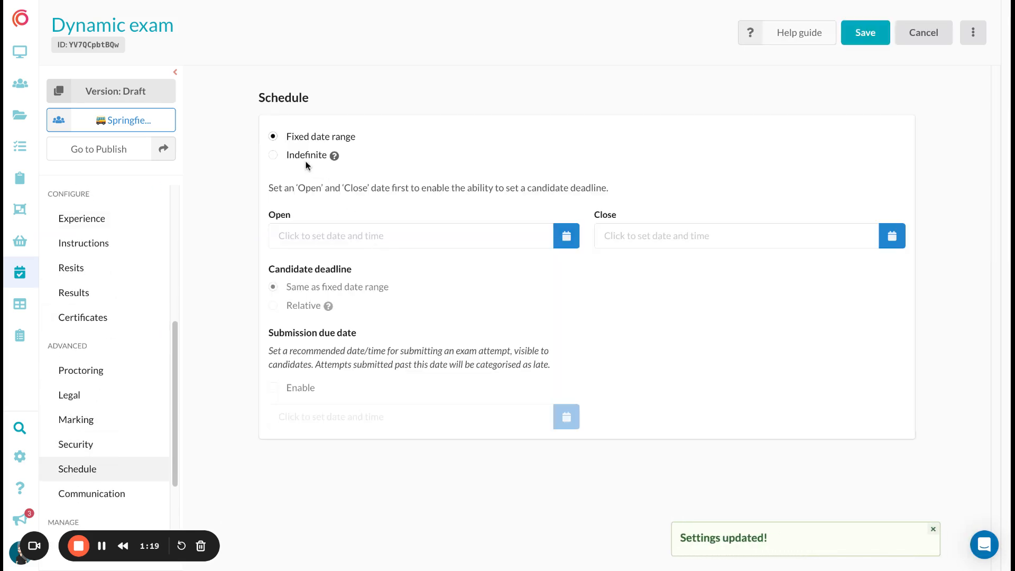
{"action": "left_click", "coordinate": [309, 156]}
{"action": "left_click", "coordinate": [335, 243]}
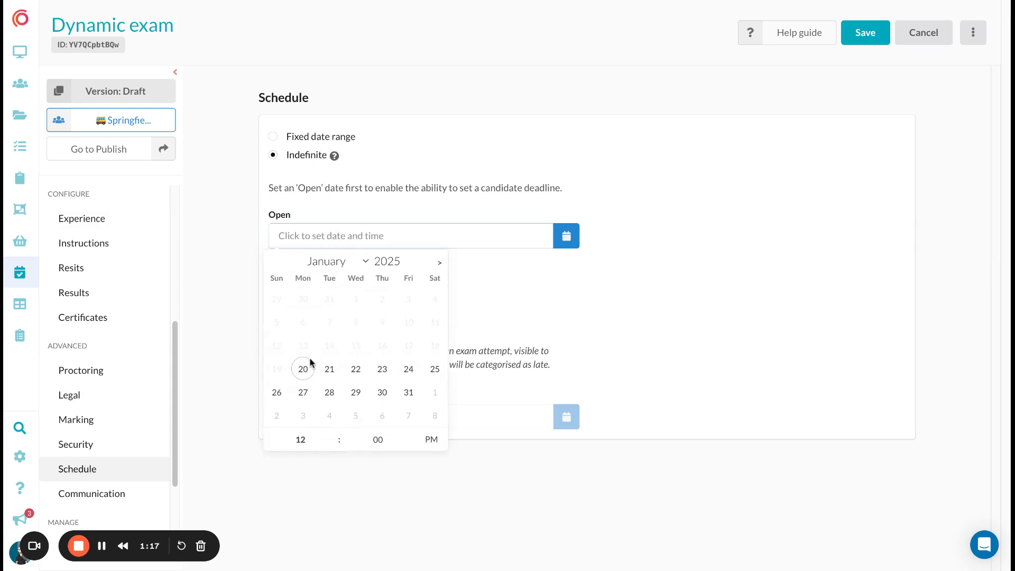
{"action": "left_click", "coordinate": [432, 439]}
{"action": "left_click", "coordinate": [458, 422]}
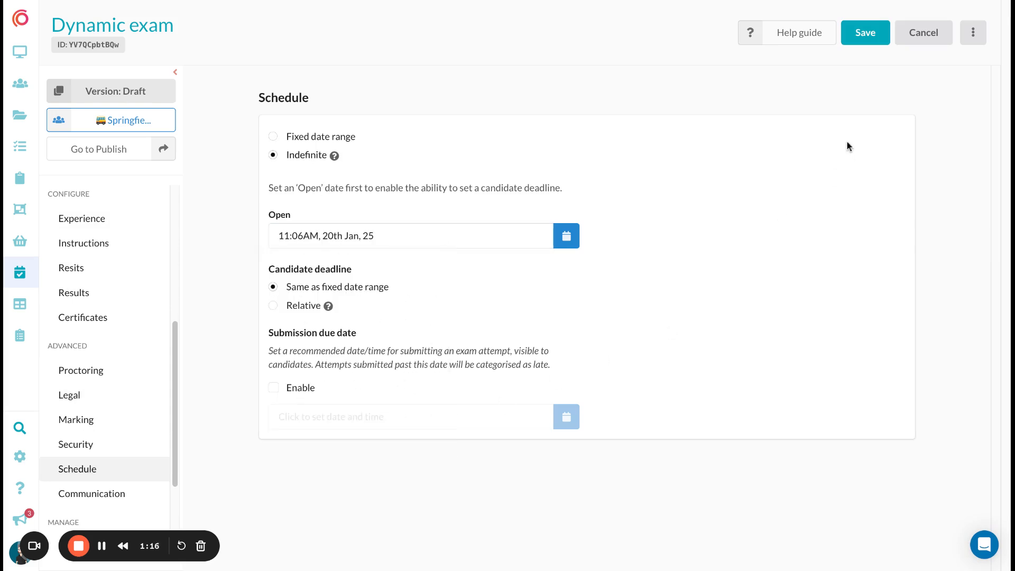
{"action": "left_click", "coordinate": [860, 34]}
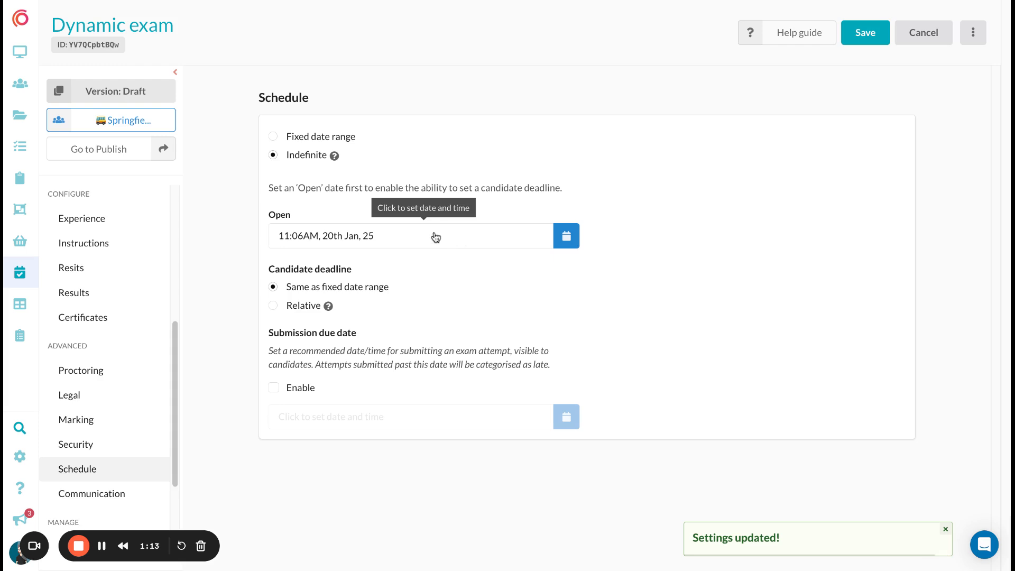
Step: Open the draft version's publishing review and examine its pre-exam, during-exam and post-exam settings along with the available configuration pages
{"action": "left_click", "coordinate": [159, 153]}
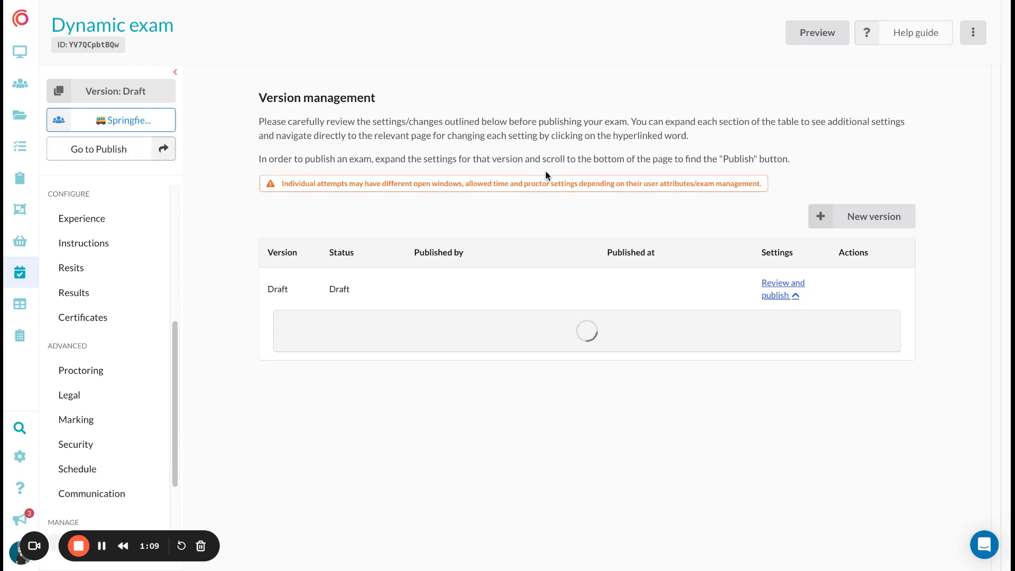
{"action": "scroll", "coordinate": [619, 198], "scroll_direction": "down", "scroll_amount": 4}
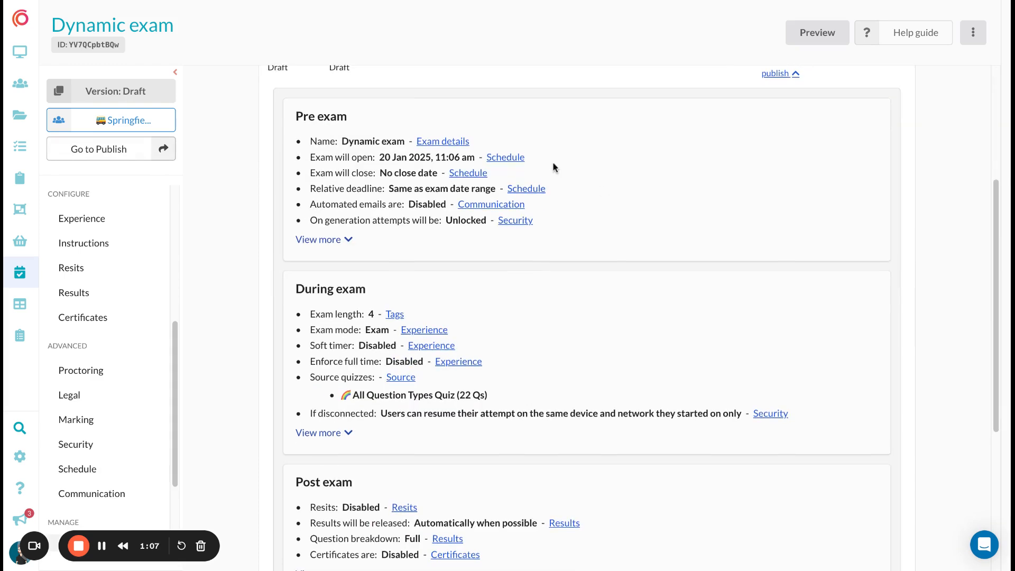
{"action": "scroll", "coordinate": [664, 212], "scroll_direction": "down", "scroll_amount": 1}
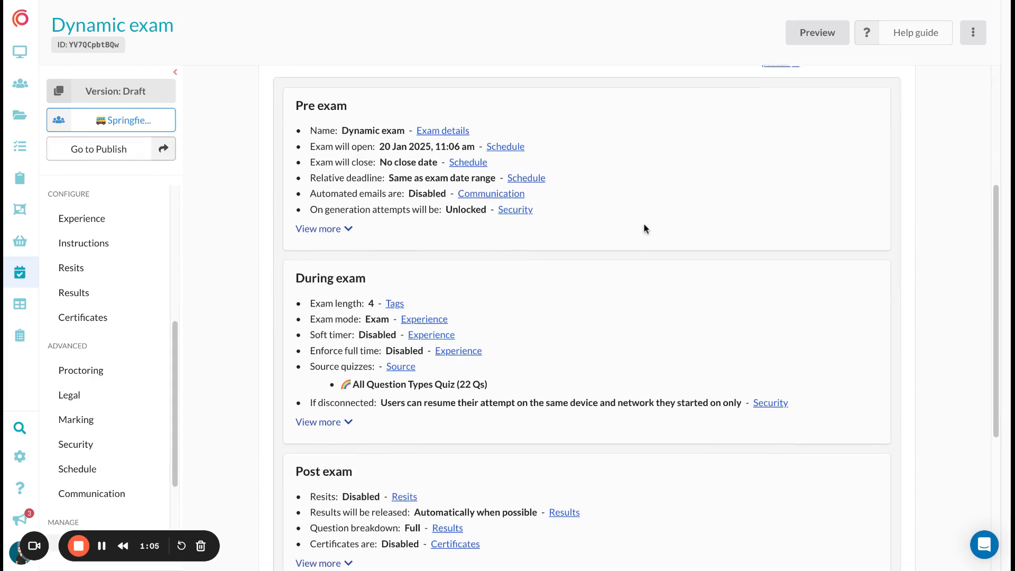
{"action": "scroll", "coordinate": [656, 231], "scroll_direction": "down", "scroll_amount": 1}
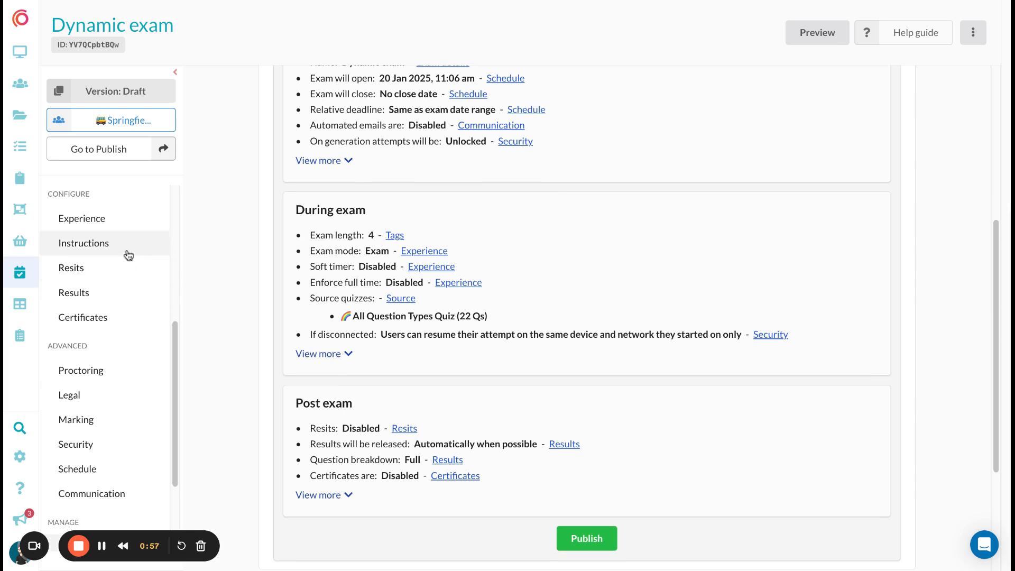
{"action": "scroll", "coordinate": [133, 258], "scroll_direction": "down", "scroll_amount": 2}
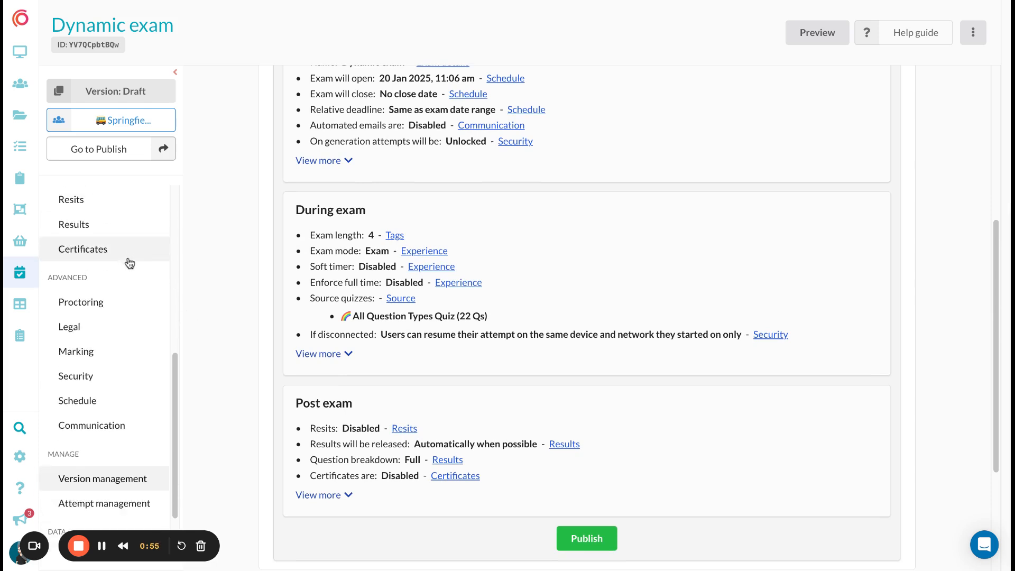
{"action": "scroll", "coordinate": [129, 262], "scroll_direction": "down", "scroll_amount": 2}
{"action": "scroll", "coordinate": [126, 258], "scroll_direction": "up", "scroll_amount": 2}
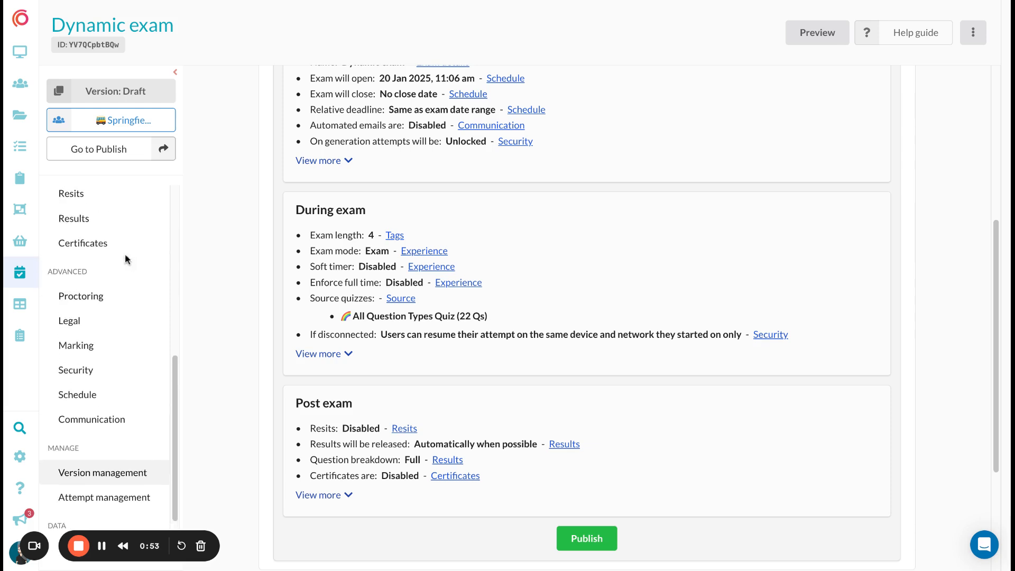
{"action": "scroll", "coordinate": [126, 259], "scroll_direction": "up", "scroll_amount": 7}
{"action": "scroll", "coordinate": [127, 259], "scroll_direction": "down", "scroll_amount": 4}
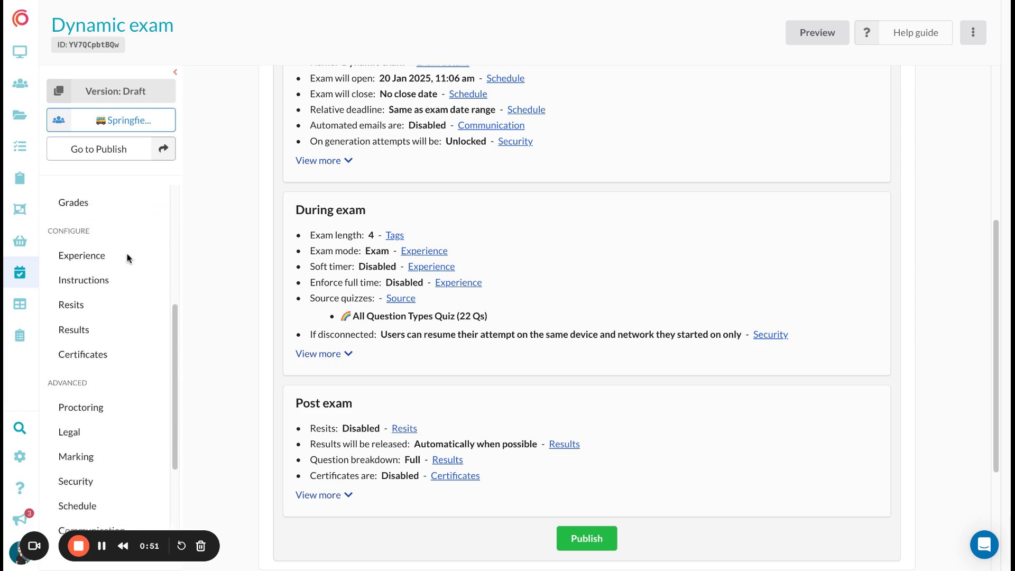
{"action": "scroll", "coordinate": [127, 258], "scroll_direction": "down", "scroll_amount": 4}
{"action": "scroll", "coordinate": [129, 259], "scroll_direction": "up", "scroll_amount": 7}
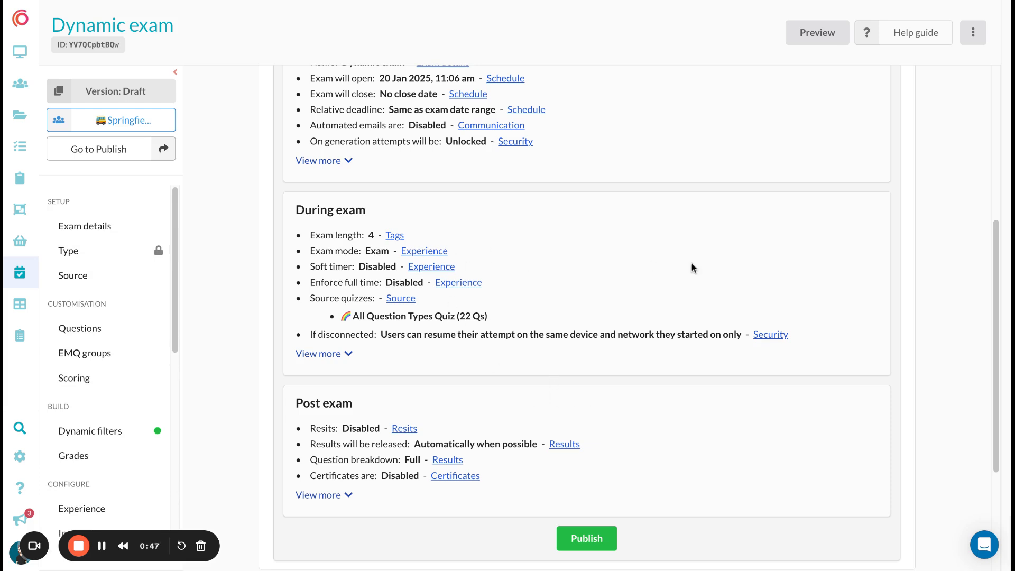
Step: Publish the draft version of the exam and confirm the publication
{"action": "left_click", "coordinate": [588, 542]}
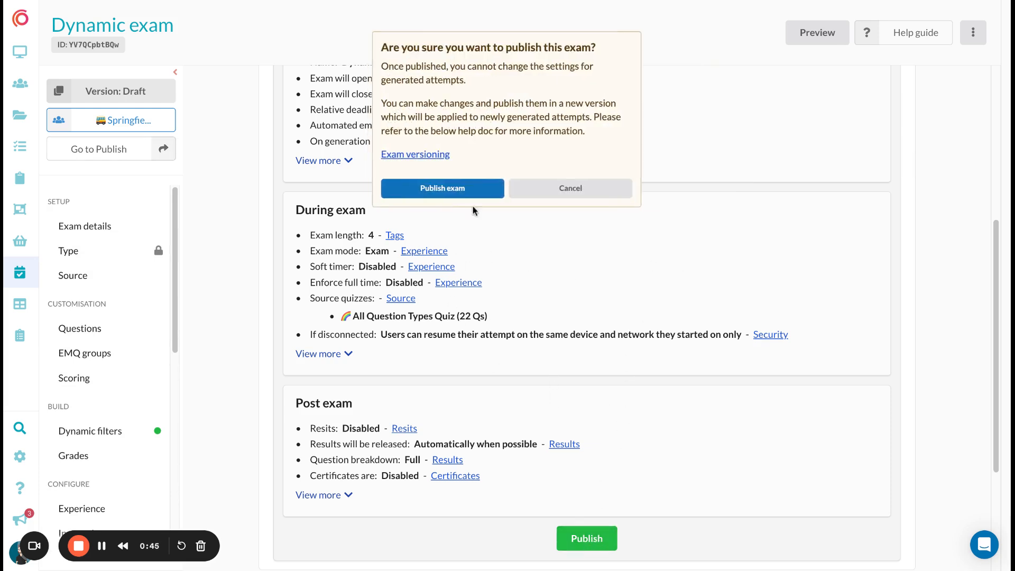
{"action": "left_click", "coordinate": [461, 188]}
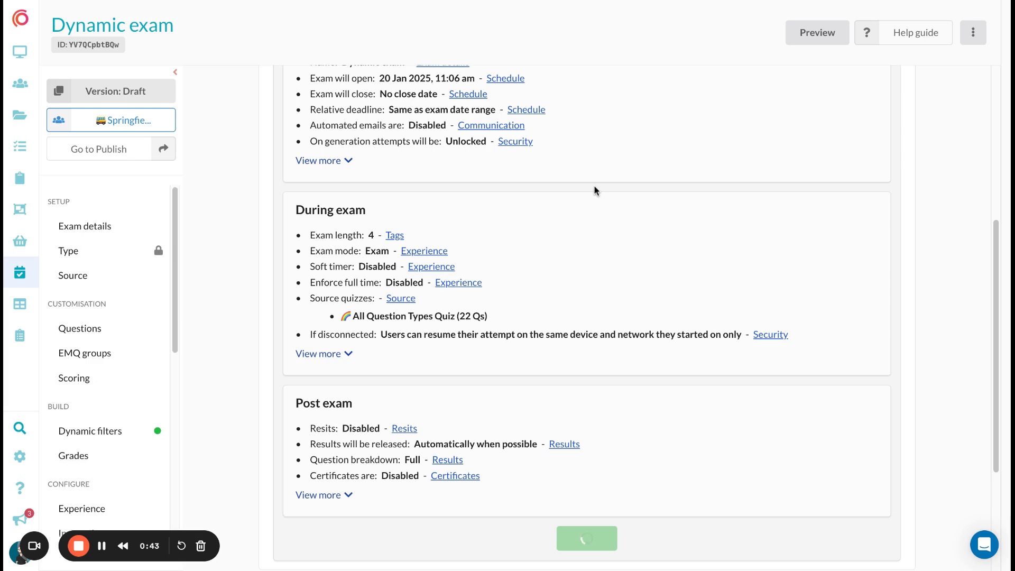